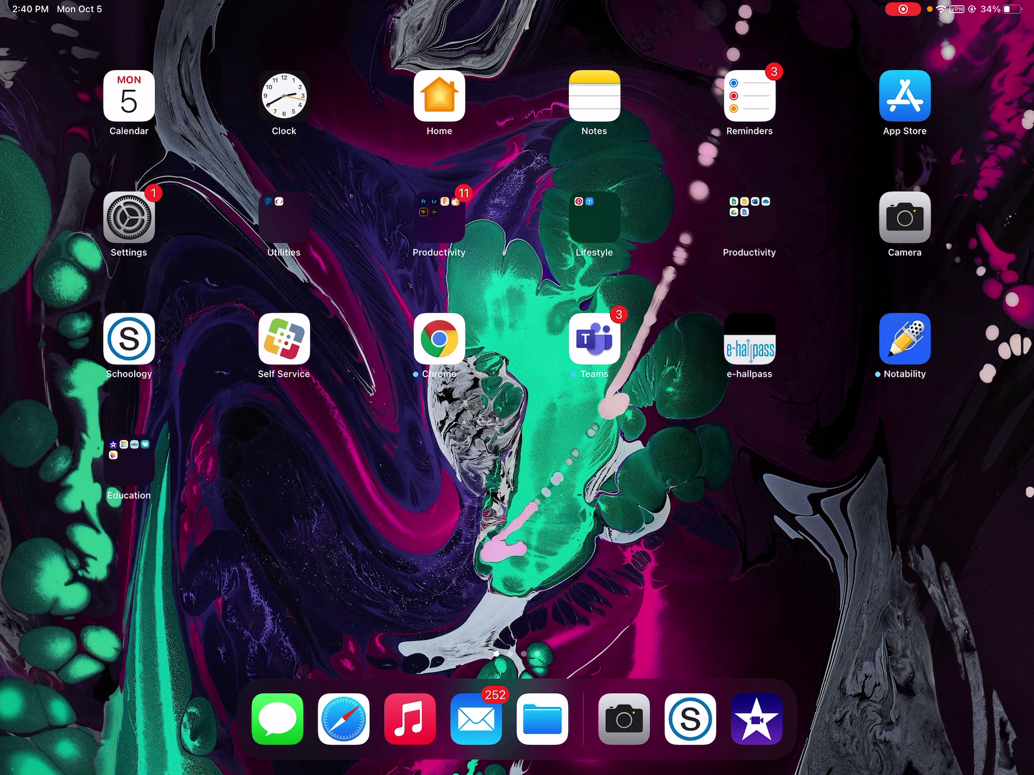
# - Launch iMovie from the Education folder on the Home Screen
pyautogui.click(128, 457)
pyautogui.click(356, 232)
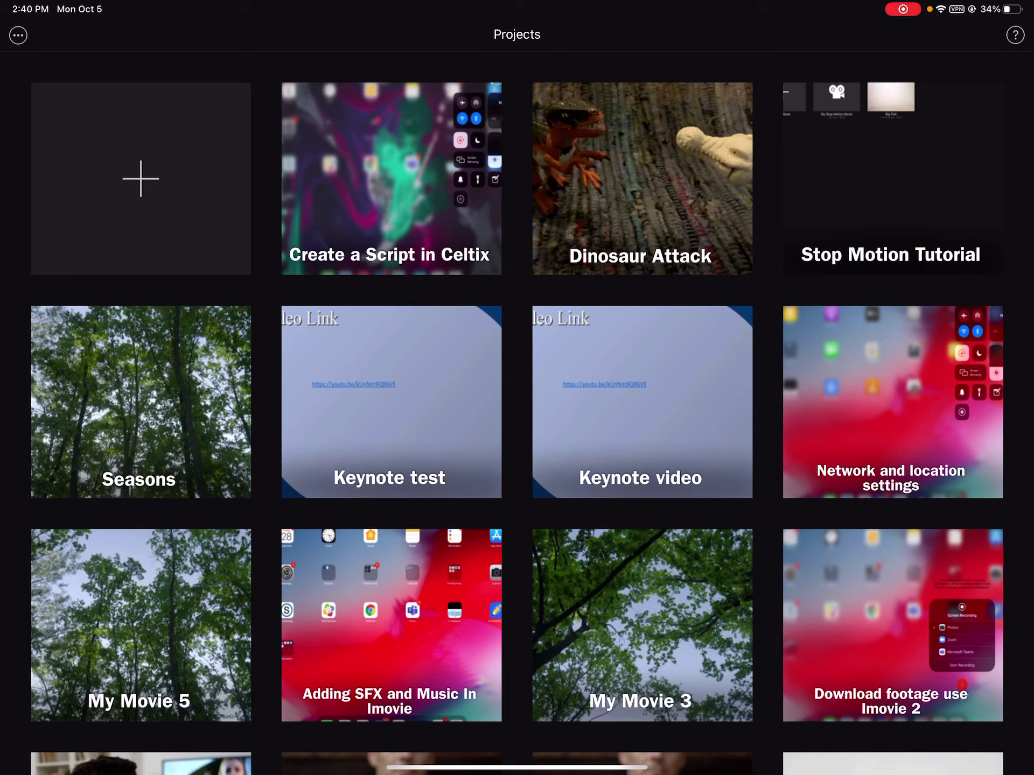
# - Save the 'Create a Script in Celtix' project to the Photo Library as HD 1080p video
pyautogui.click(391, 178)
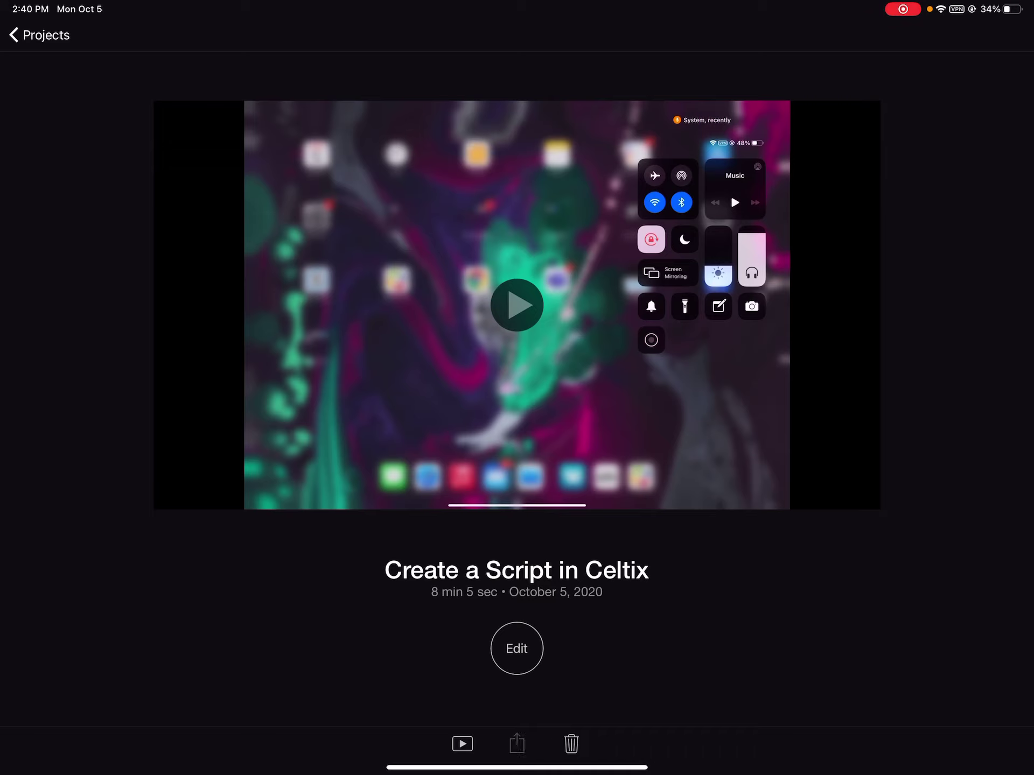
pyautogui.click(517, 743)
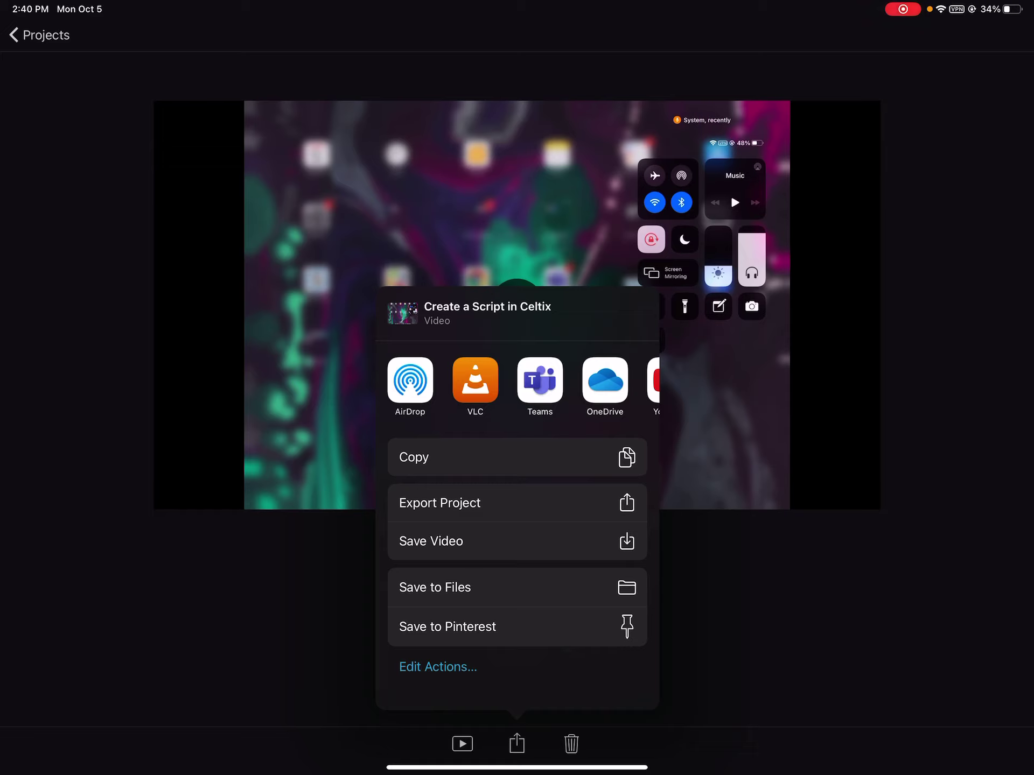
pyautogui.click(517, 542)
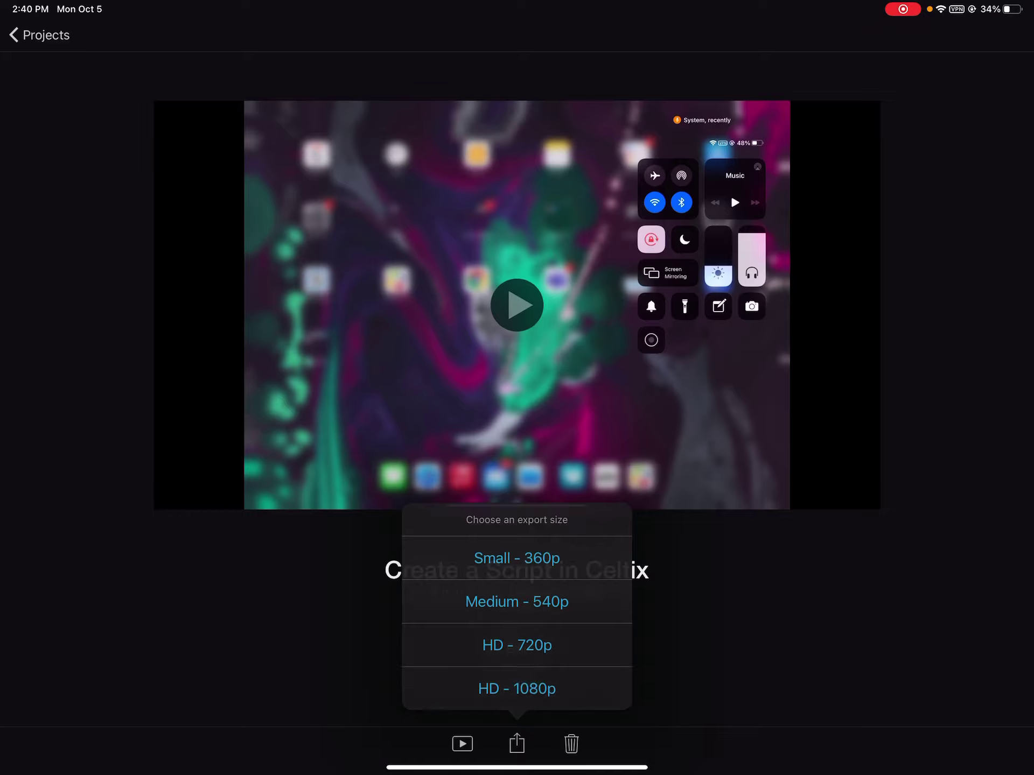
pyautogui.click(517, 689)
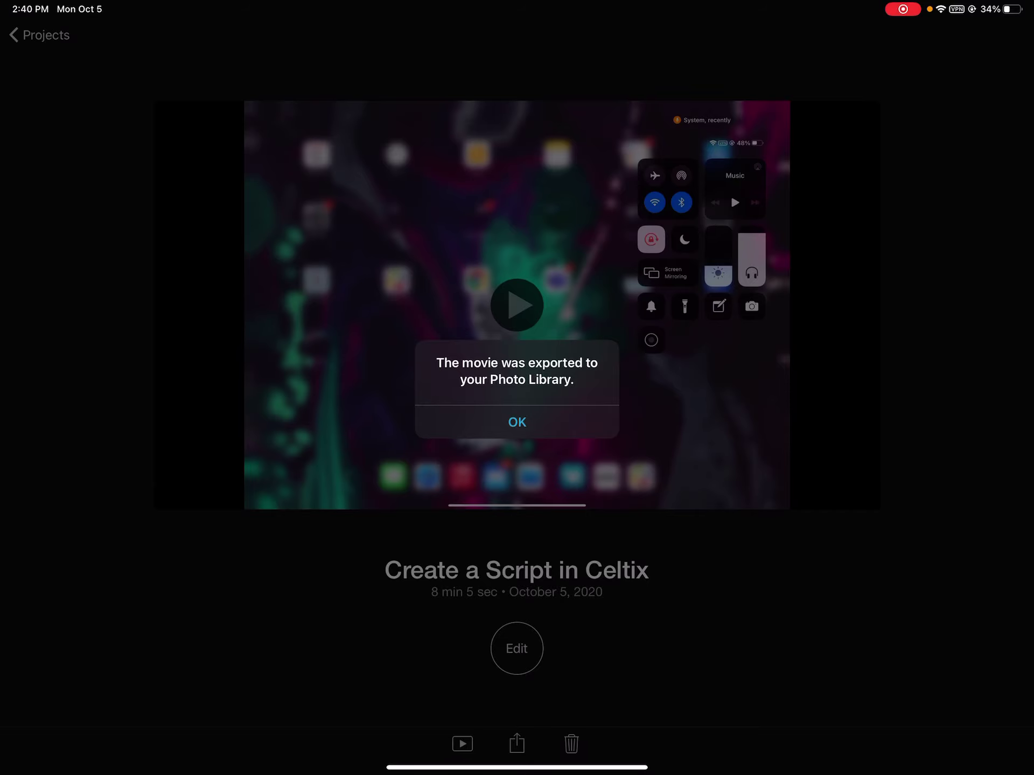
pyautogui.click(517, 422)
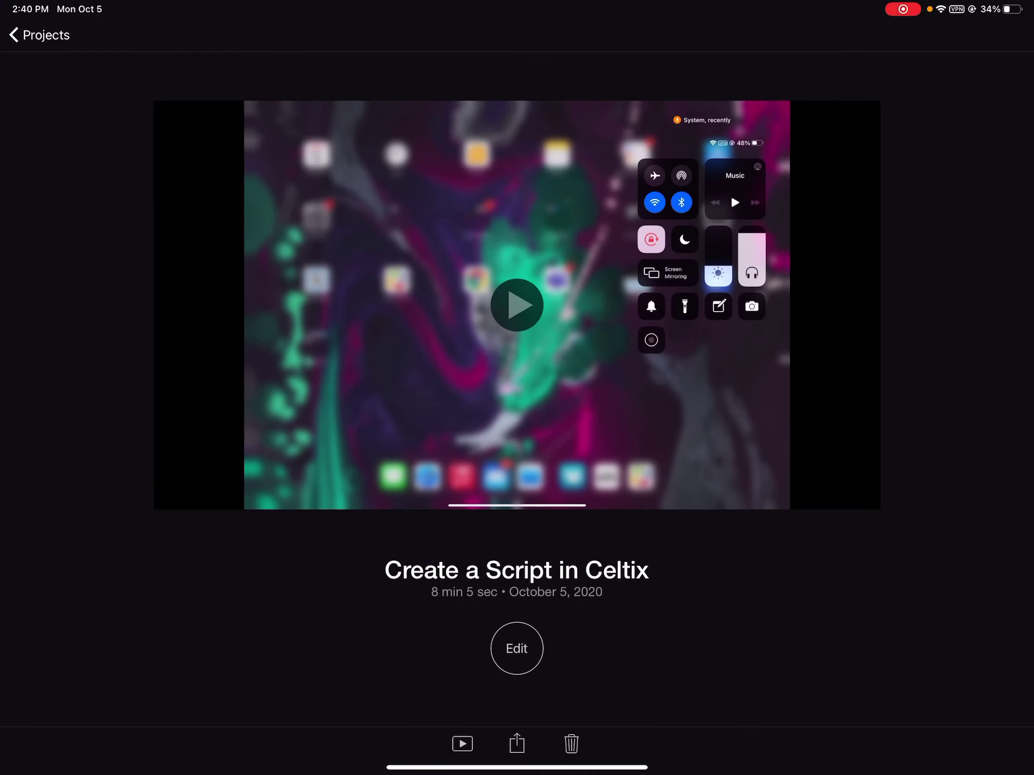
# - Leave the project and return to the iMovie Projects gallery
pyautogui.click(39, 35)
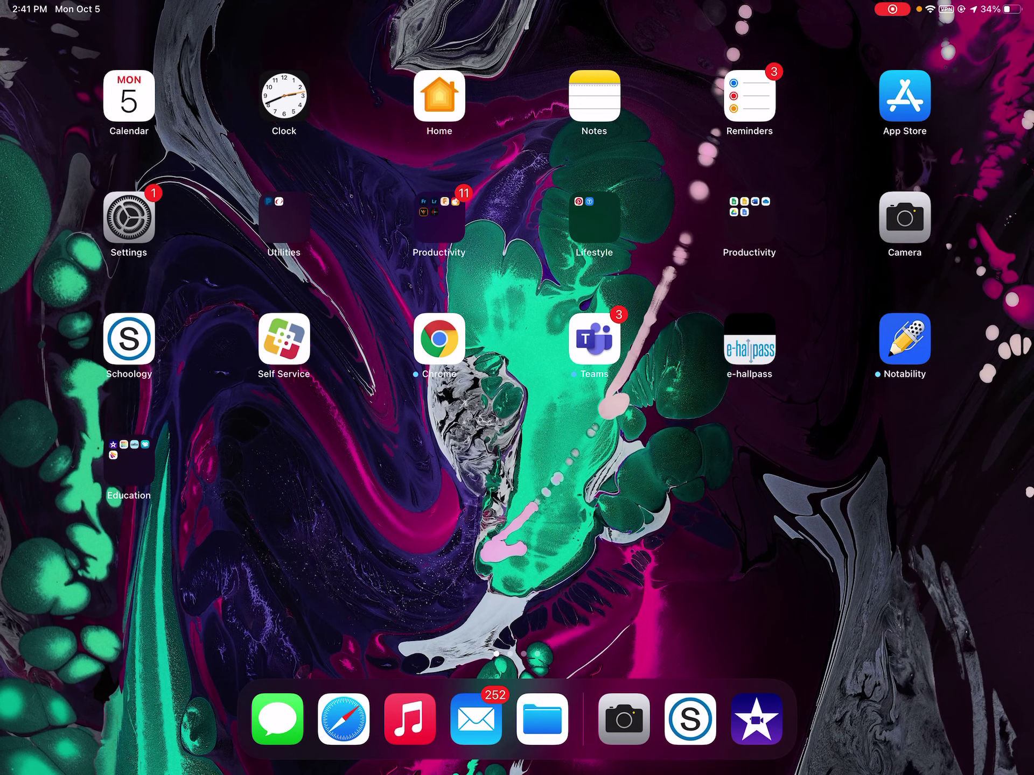
# - Open OneDrive from the Productivity folder and start an upload from Photos and Videos
pyautogui.click(749, 218)
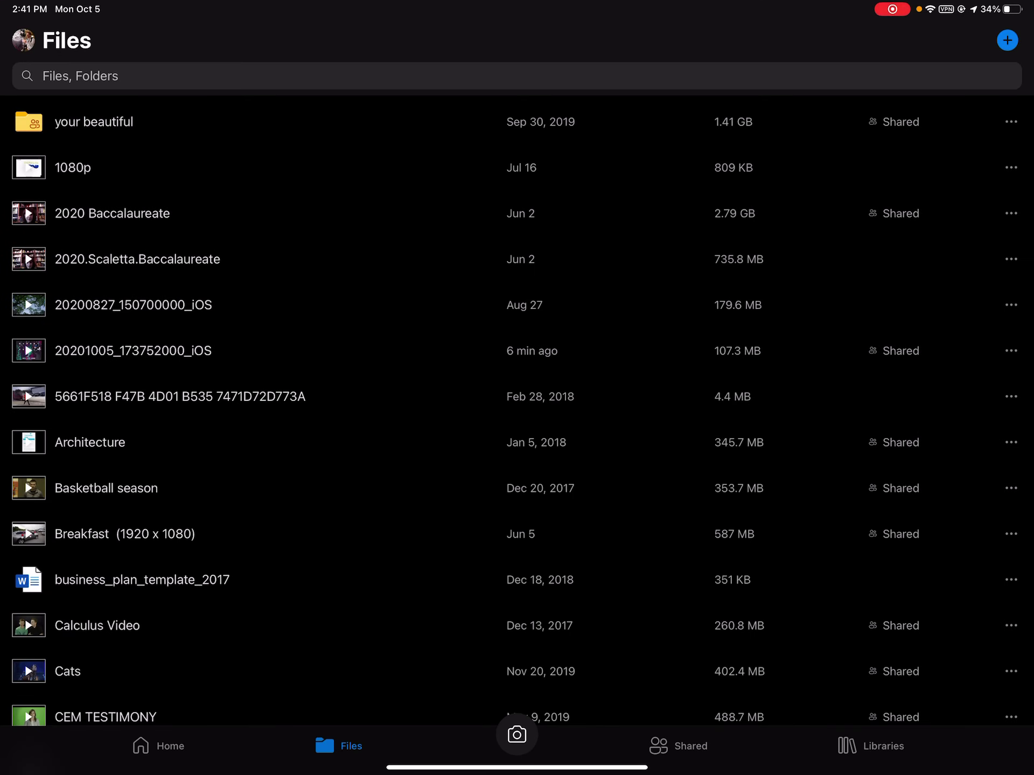
pyautogui.click(1008, 40)
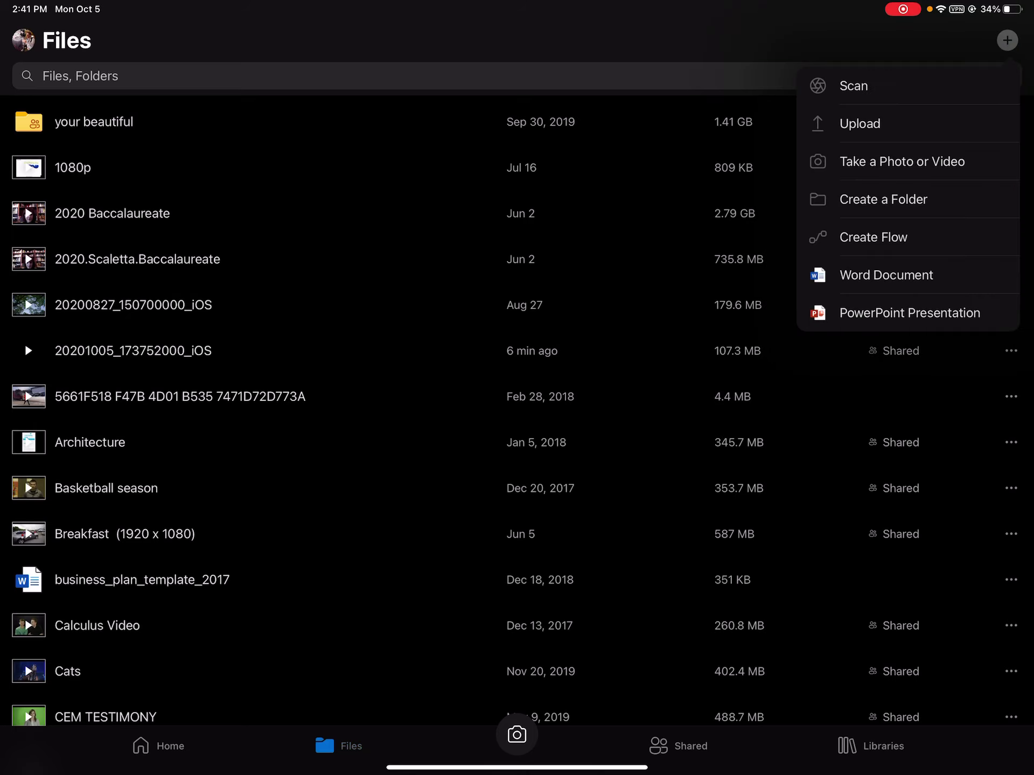
pyautogui.click(860, 124)
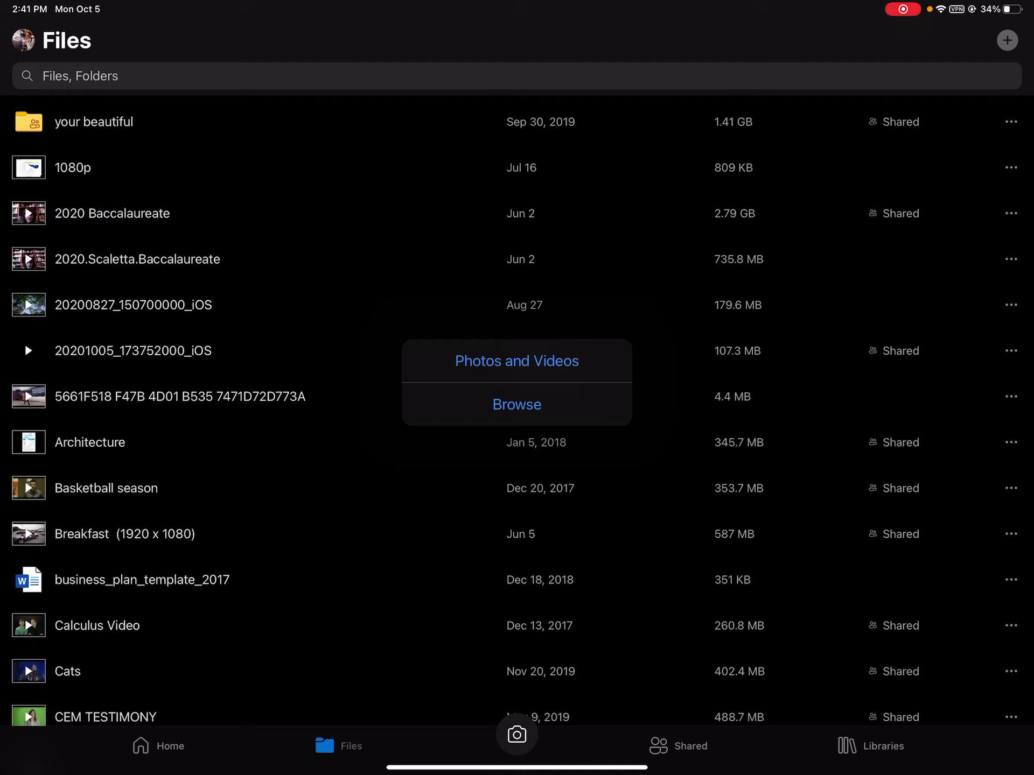
pyautogui.click(517, 362)
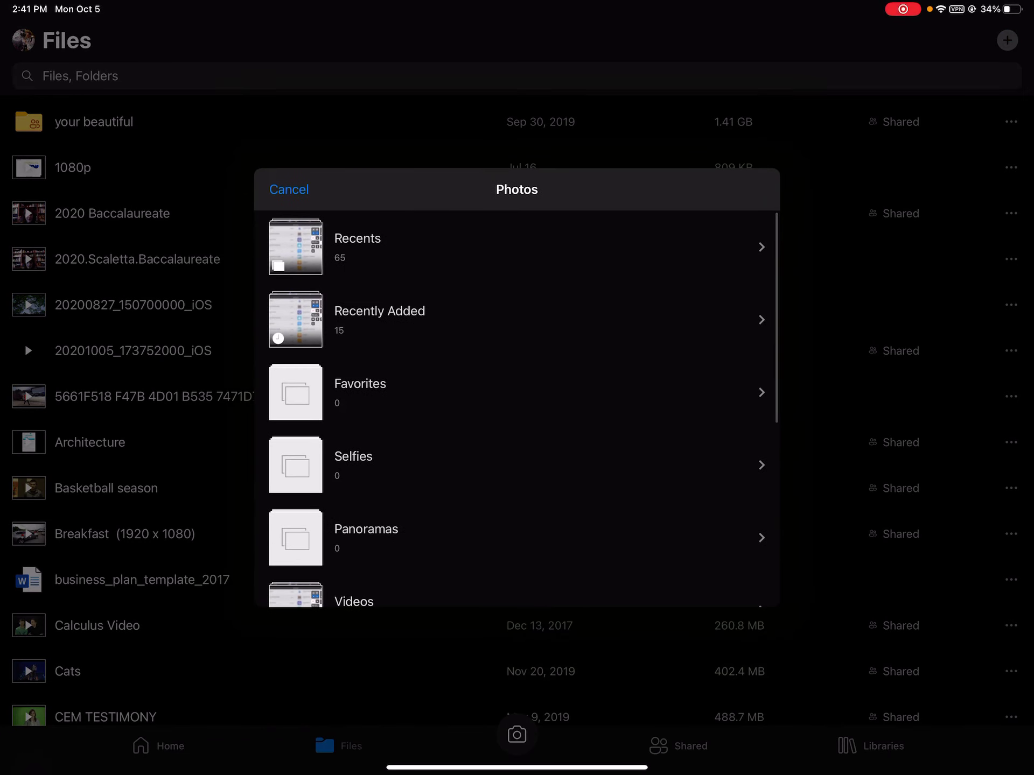
# - Pick the newest 8:04 video in Recents and start uploading it
pyautogui.click(517, 246)
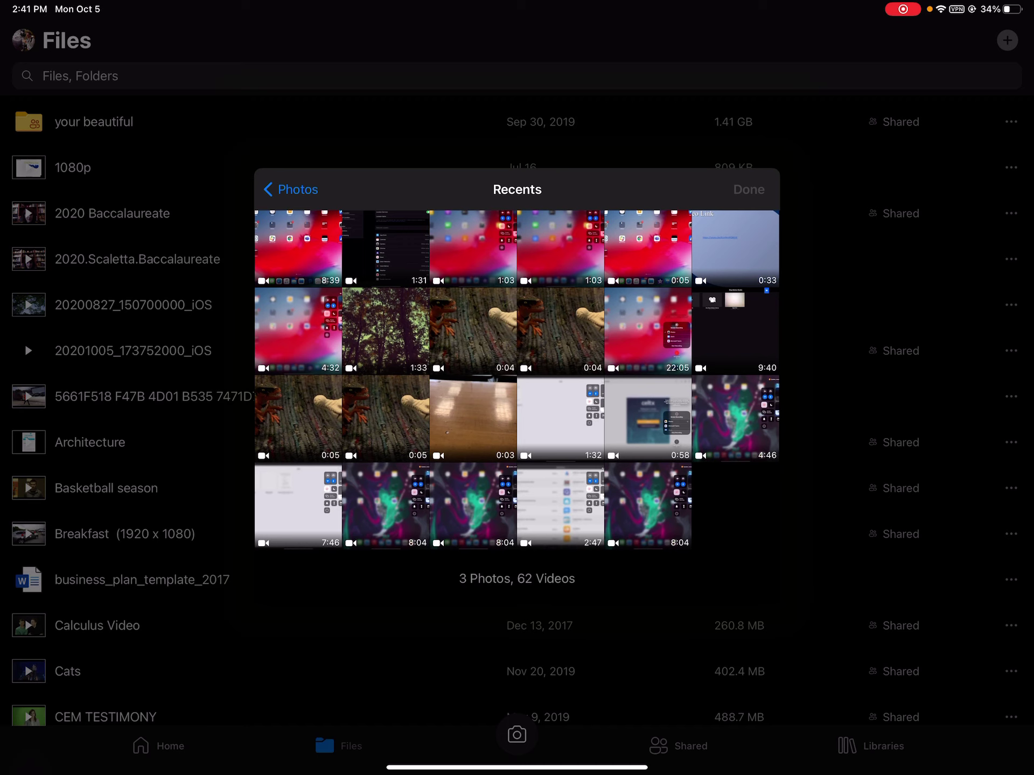
pyautogui.scroll(10, 517, 380)
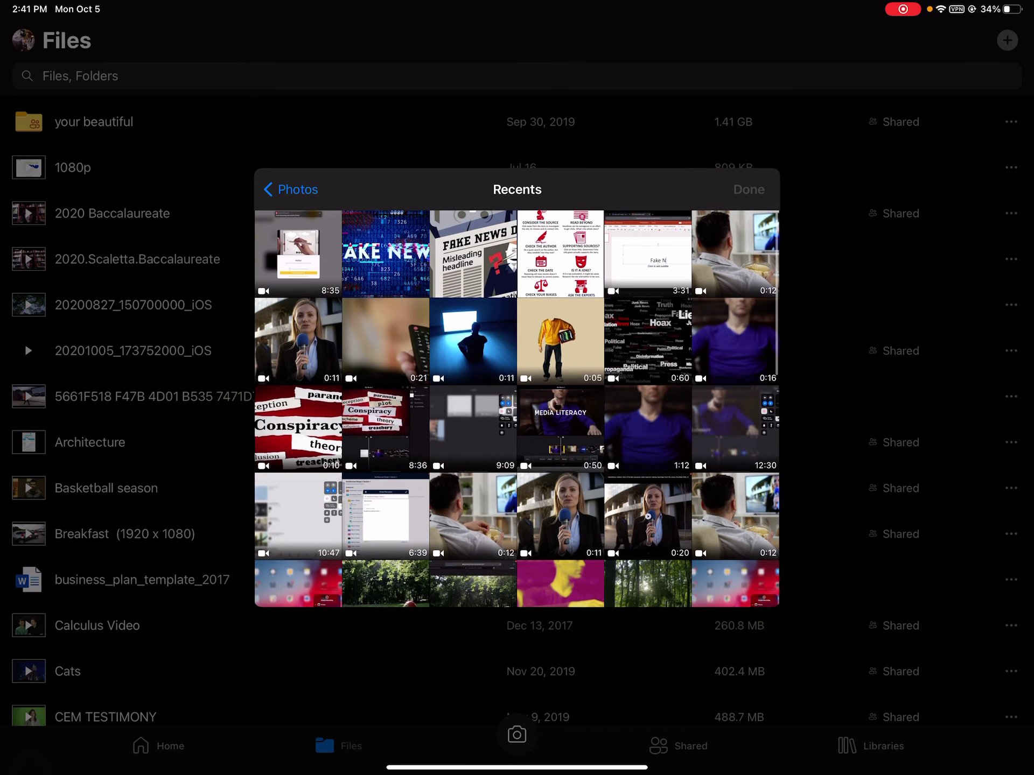
pyautogui.scroll(-10, 517, 381)
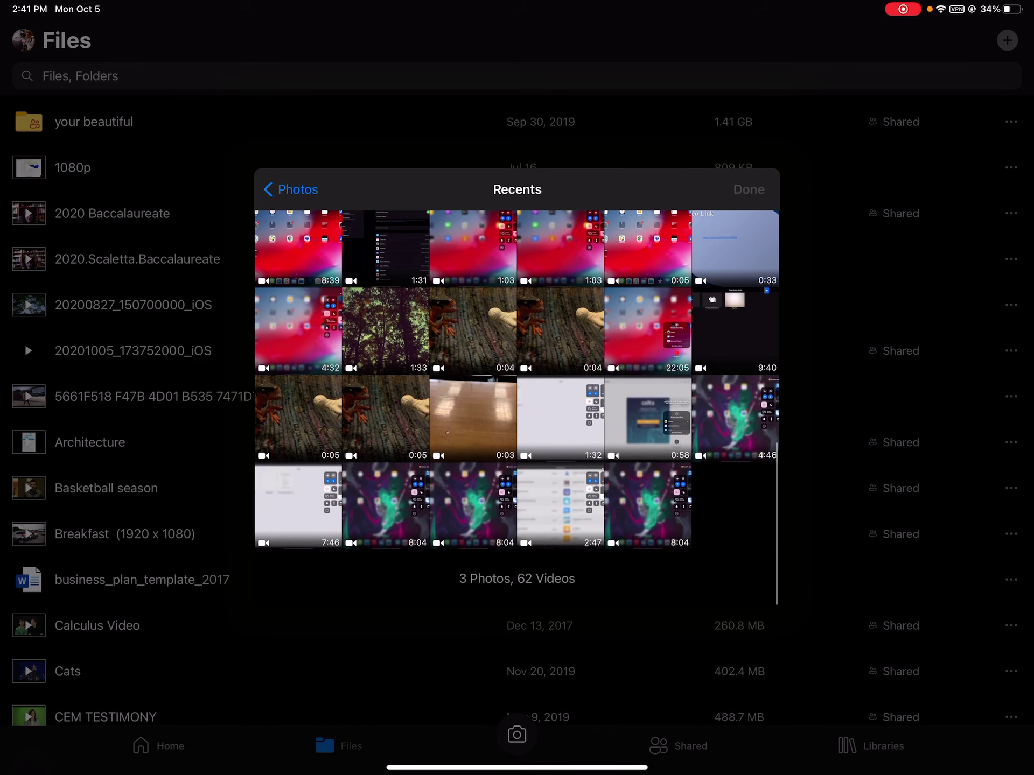
pyautogui.click(648, 507)
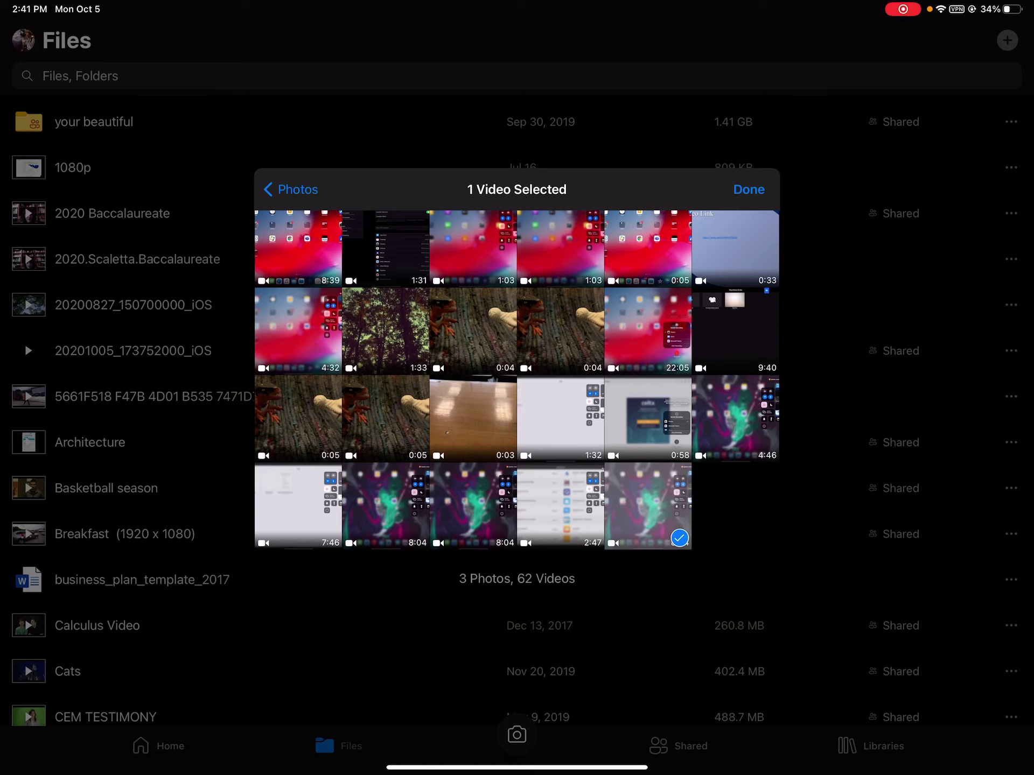
pyautogui.click(748, 189)
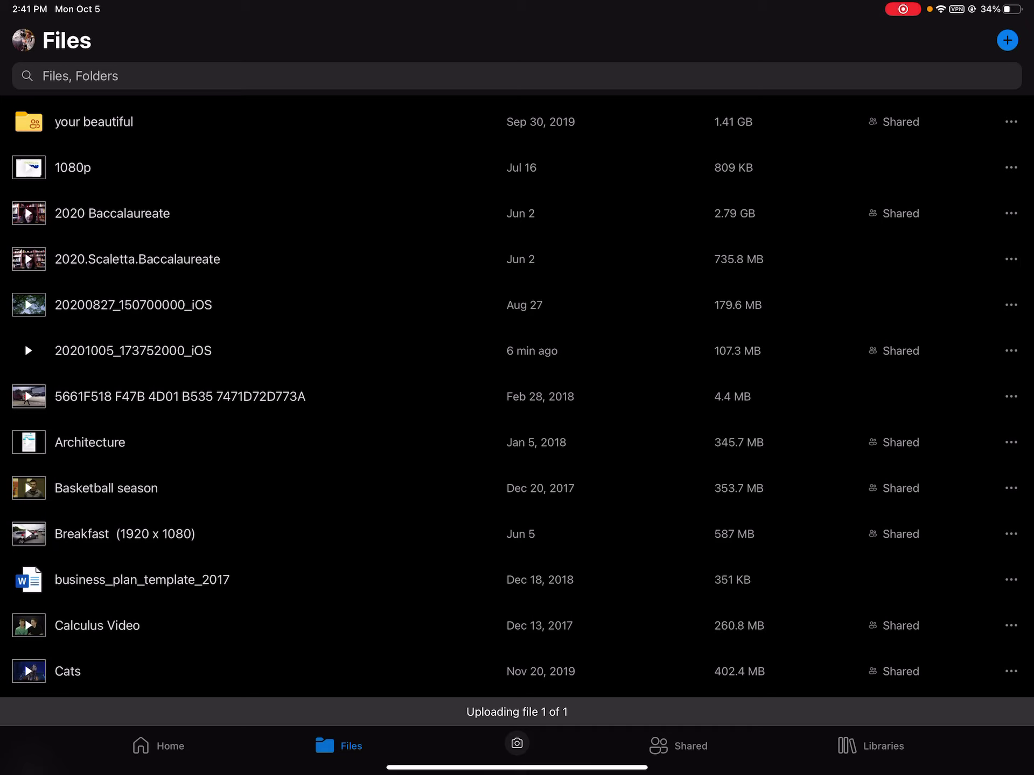
pyautogui.scroll(-10, 518, 388)
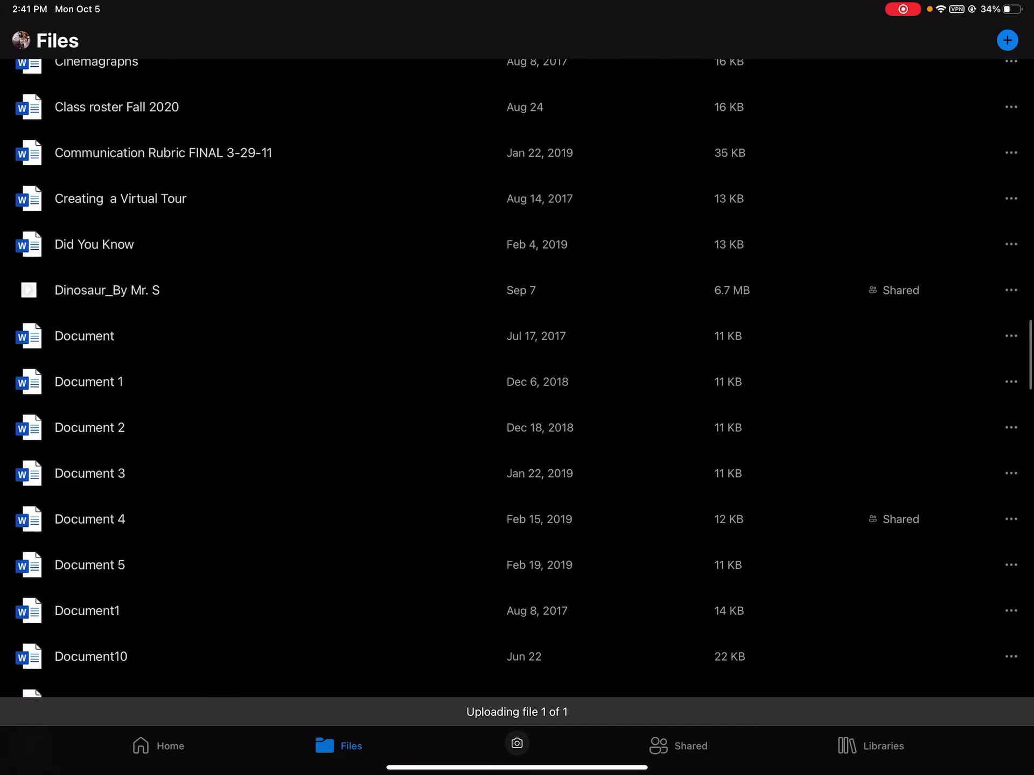
pyautogui.scroll(-10, 517, 388)
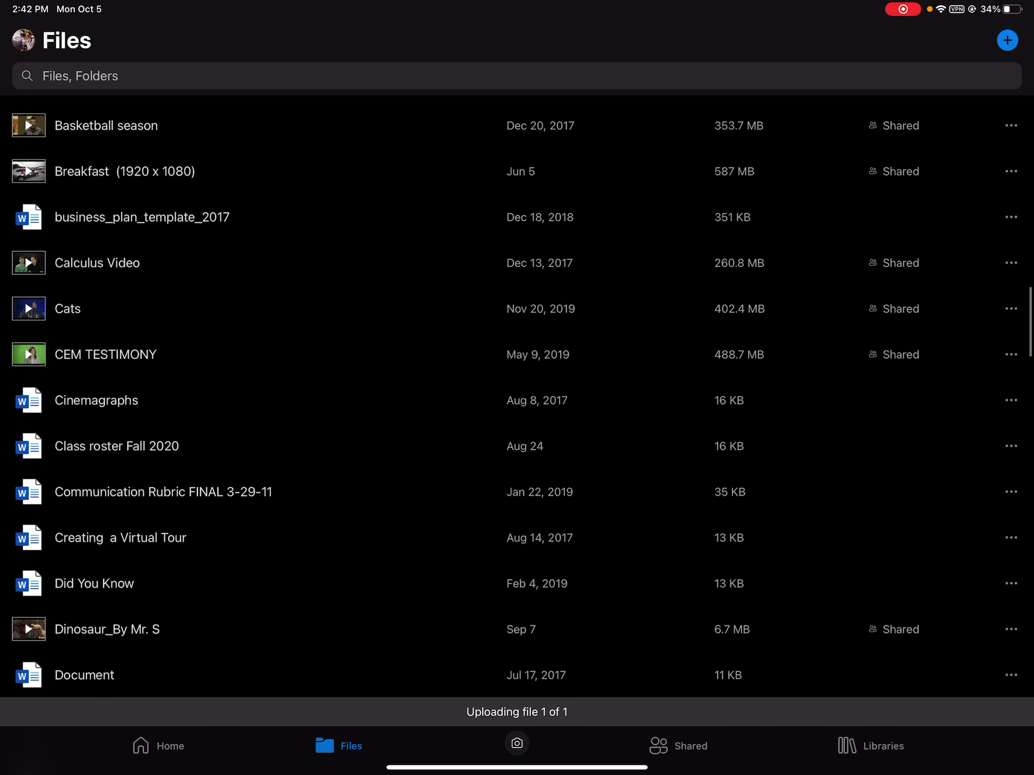
pyautogui.scroll(10, 517, 388)
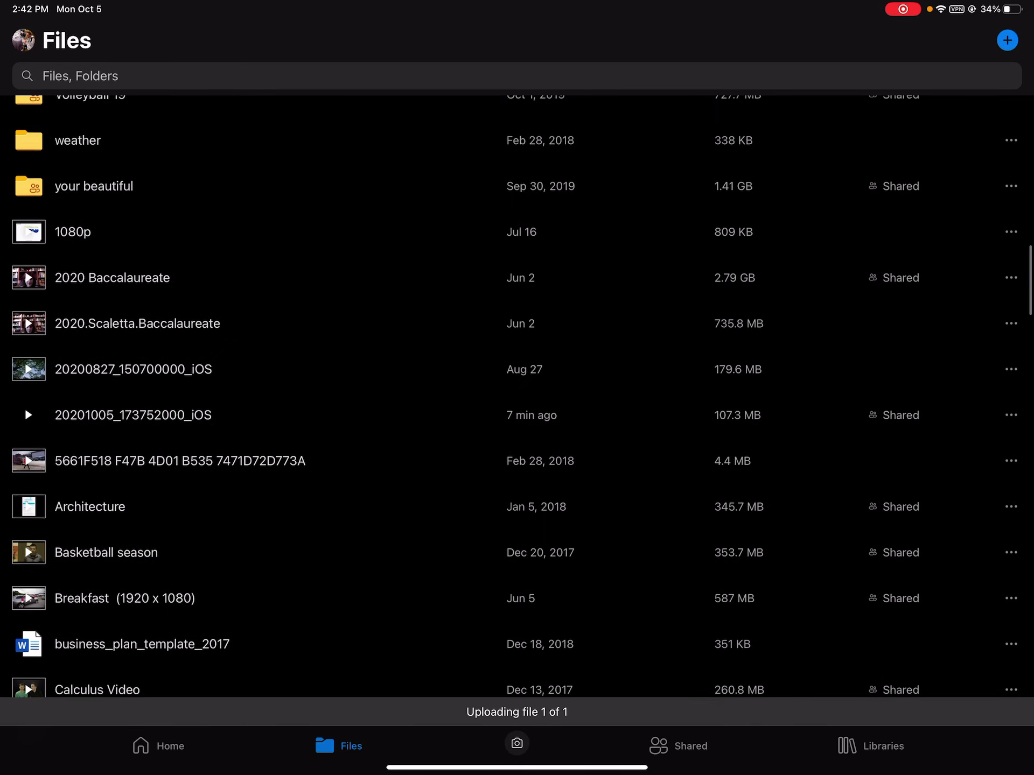
pyautogui.scroll(1, 517, 388)
pyautogui.scroll(8, 517, 388)
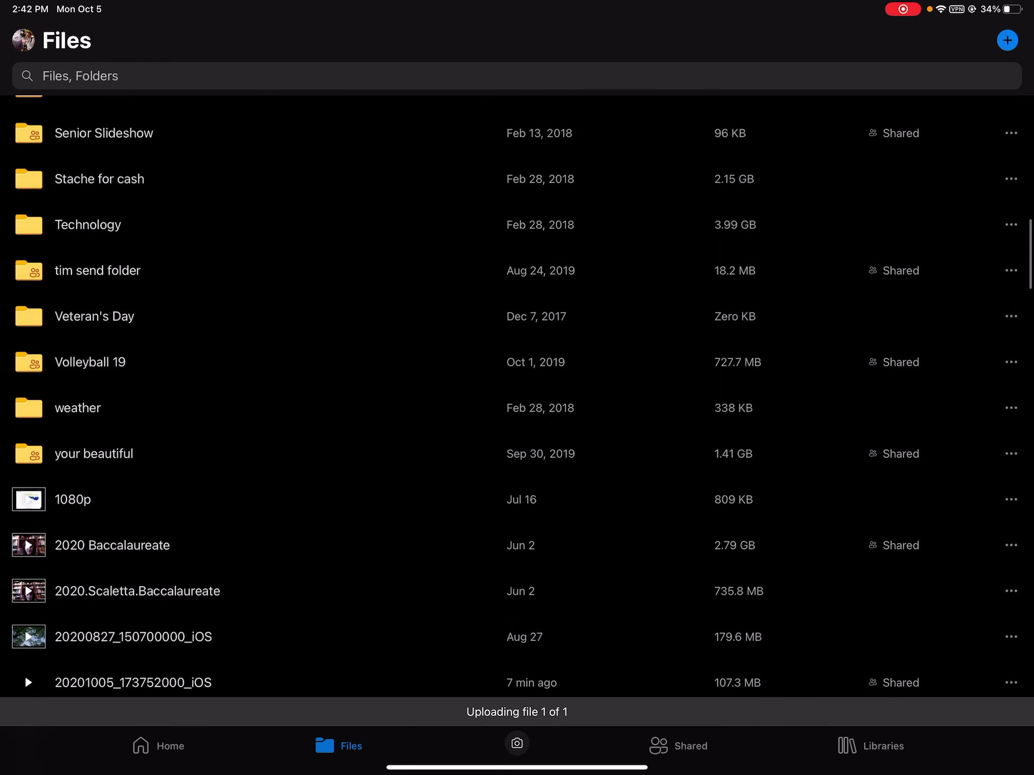
pyautogui.scroll(-3, 516, 388)
pyautogui.scroll(-5, 517, 387)
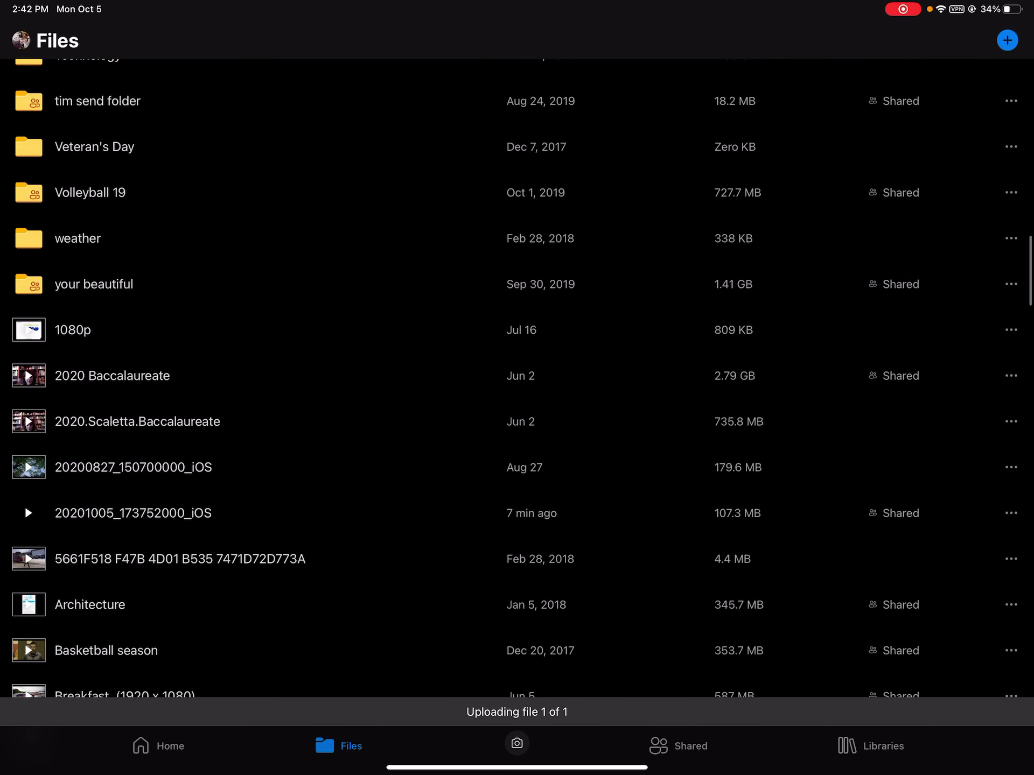
pyautogui.scroll(-2, 517, 387)
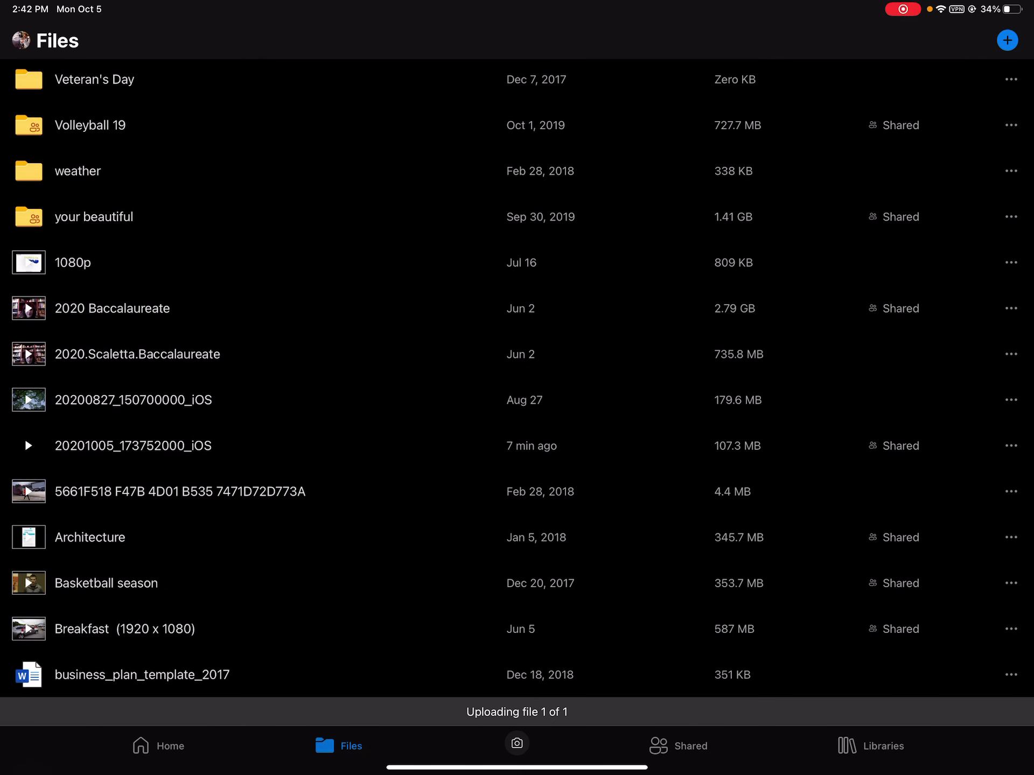
# - Preview the 20201005_173752000_iOS video and bring up its Send link sheet
pyautogui.click(134, 446)
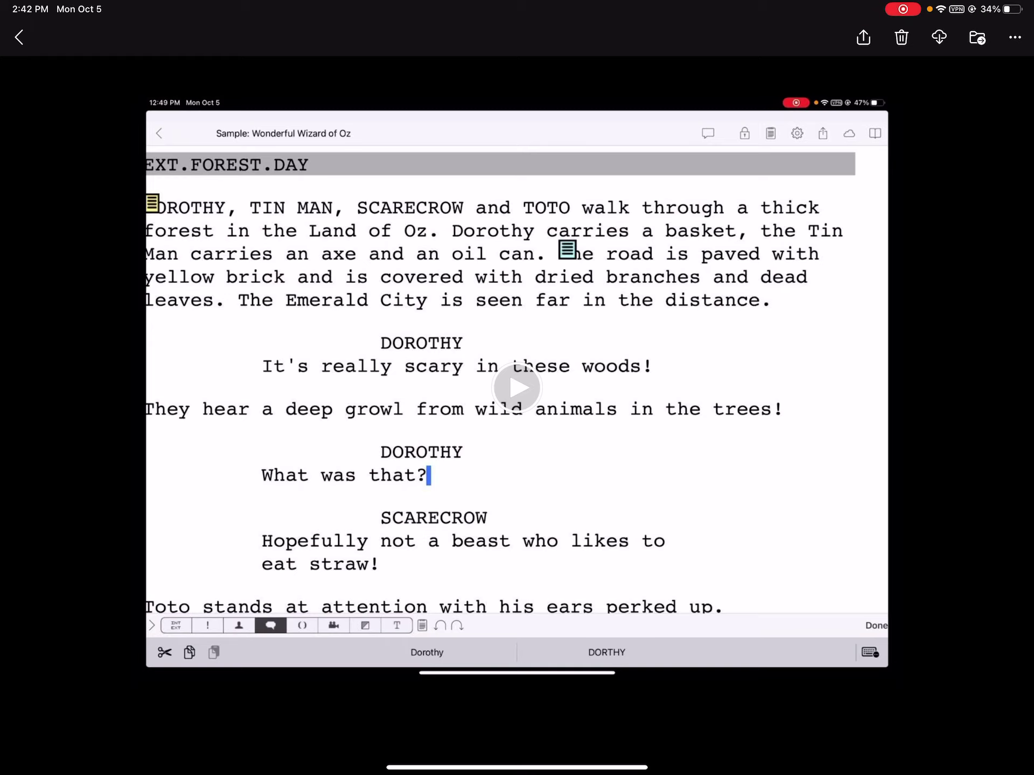
pyautogui.click(864, 38)
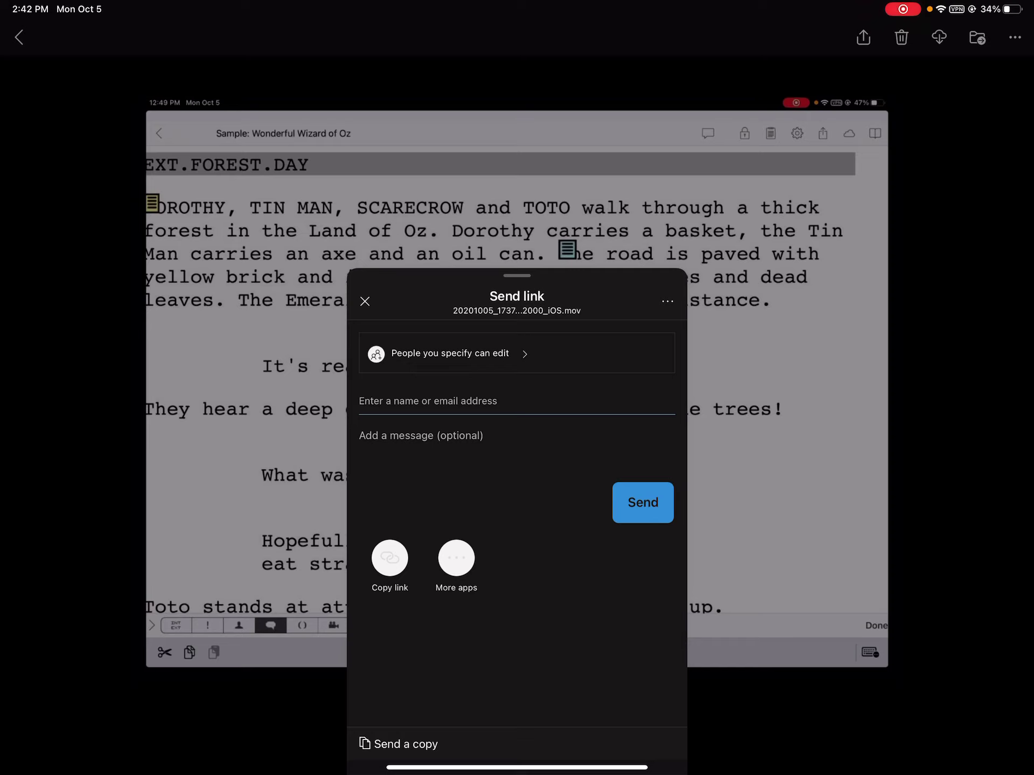
pyautogui.click(517, 400)
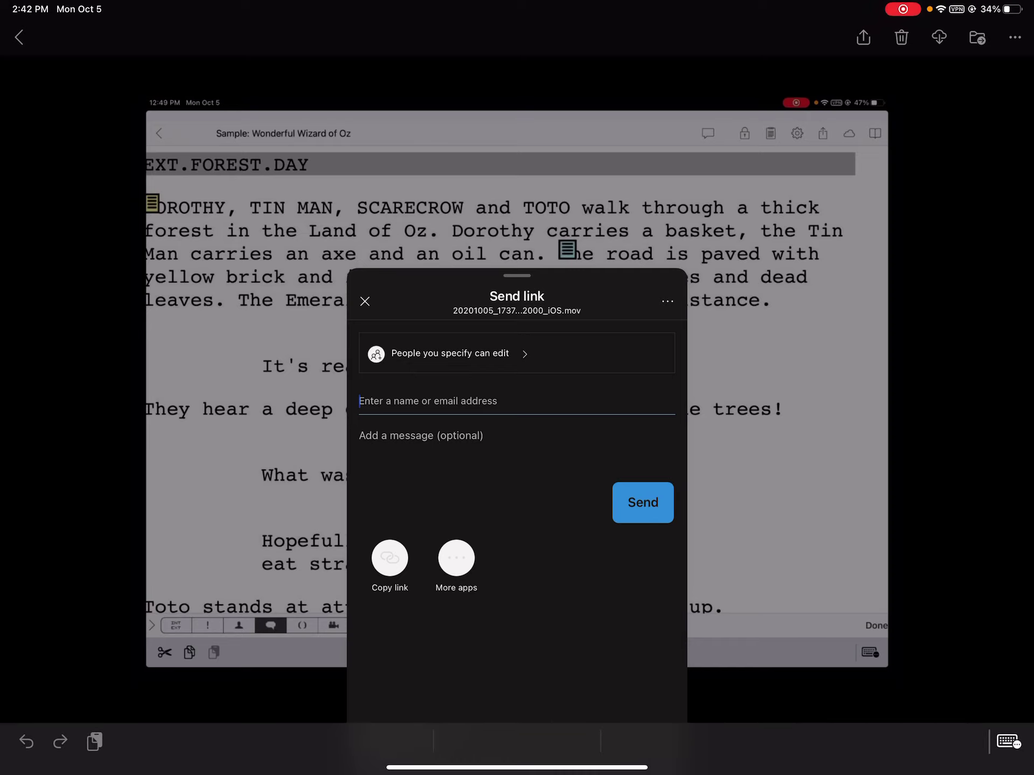
pyautogui.write('ty')
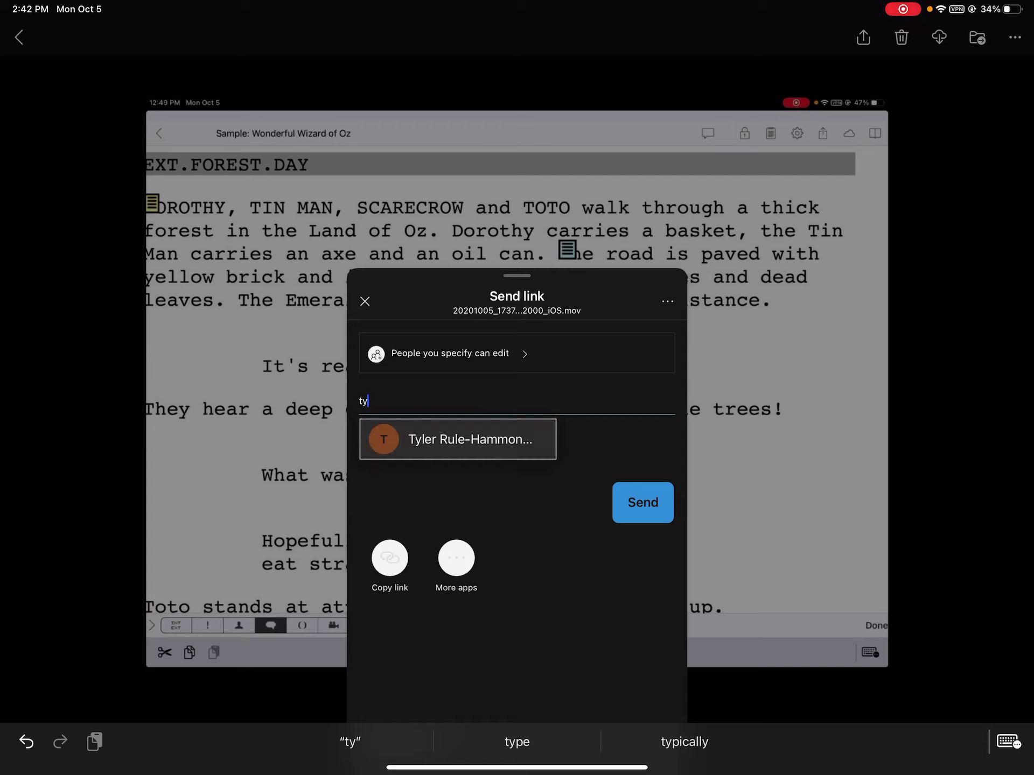
pyautogui.write('ler')
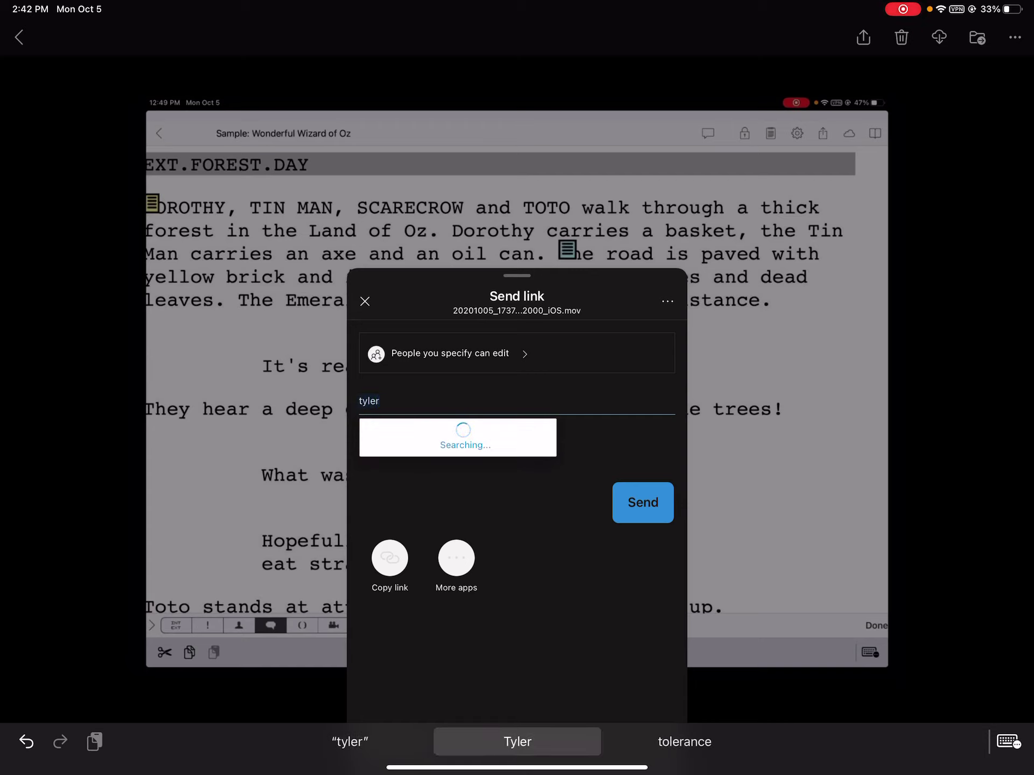
# - Add the suggested contact as recipient and review the link's specific-people access
pyautogui.click(457, 480)
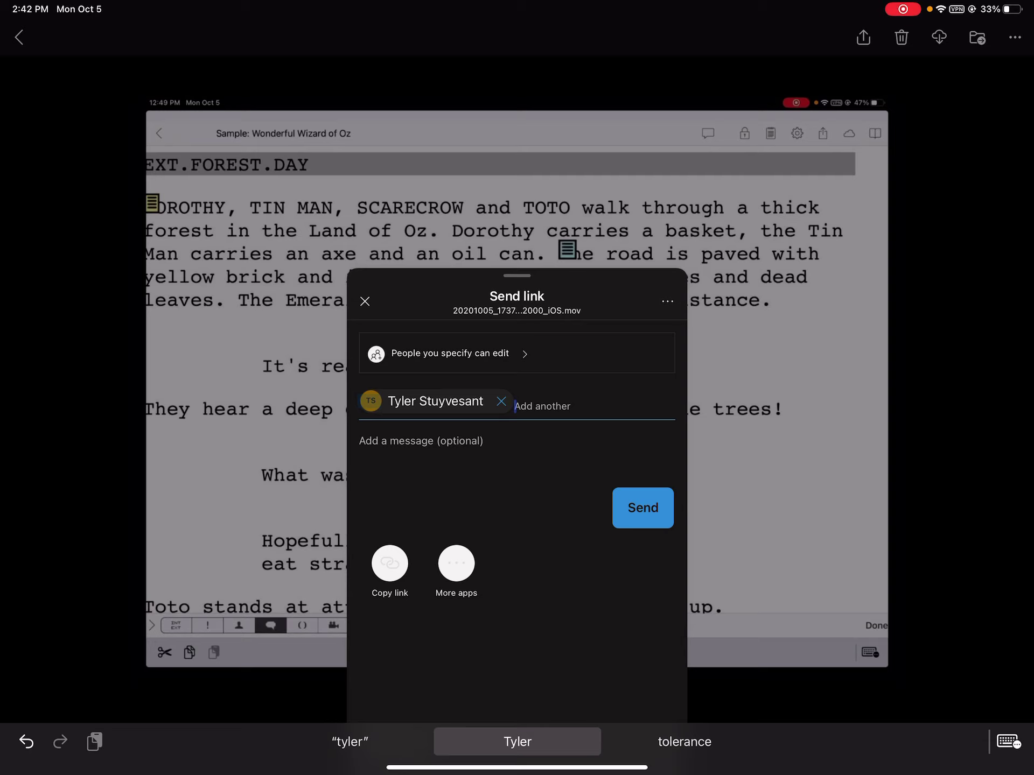
pyautogui.click(449, 354)
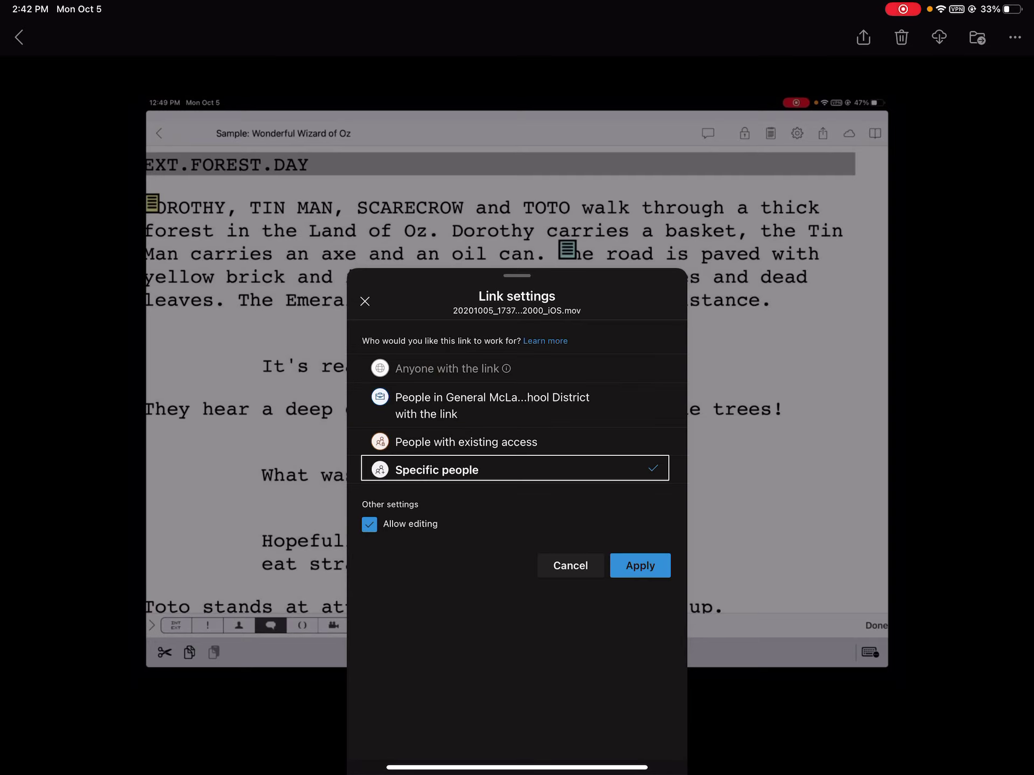
pyautogui.press('Tab')
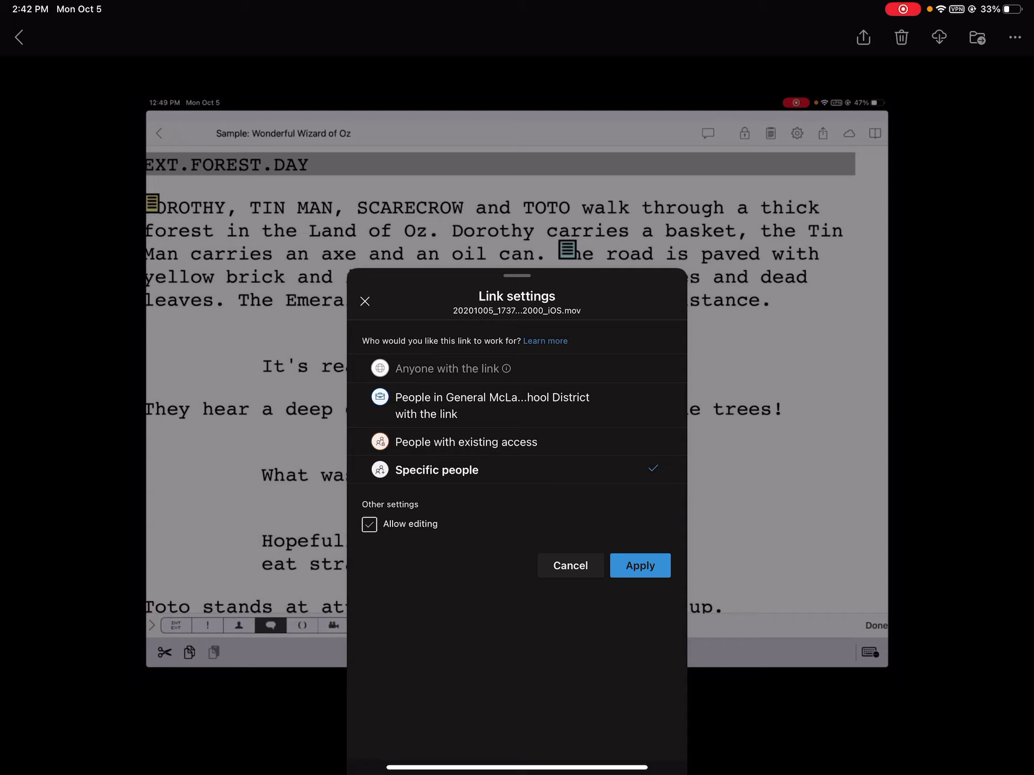
pyautogui.press('space')
pyautogui.click(639, 566)
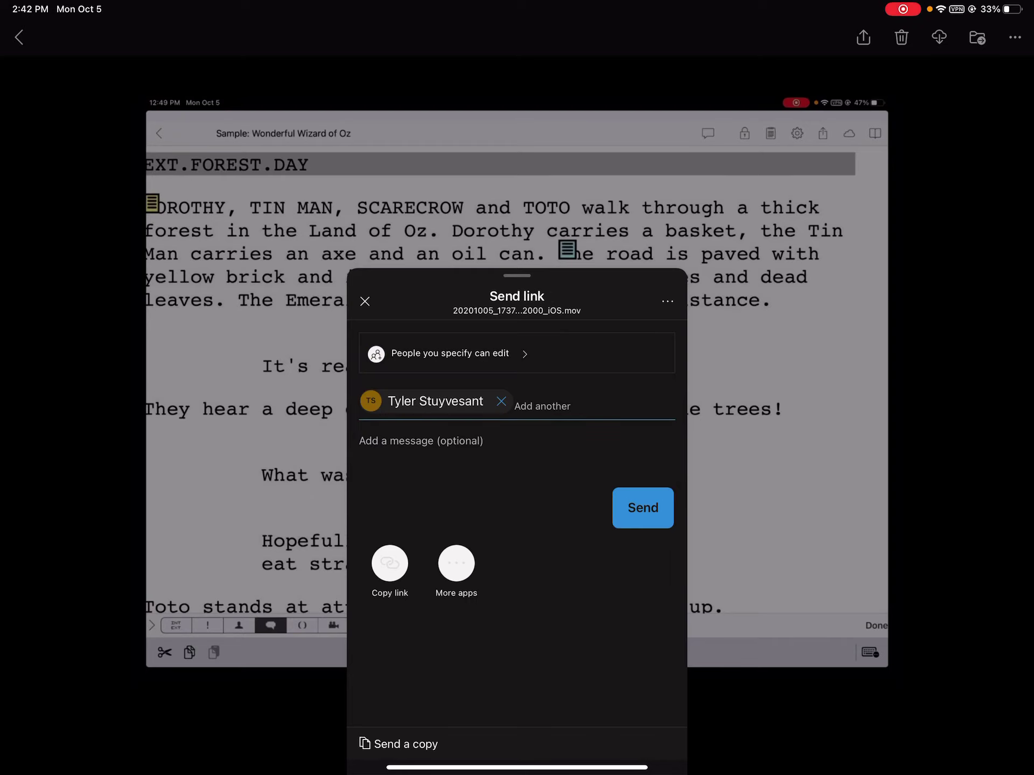
# - Send the video link to the recipient and return to the Files list
pyautogui.click(642, 508)
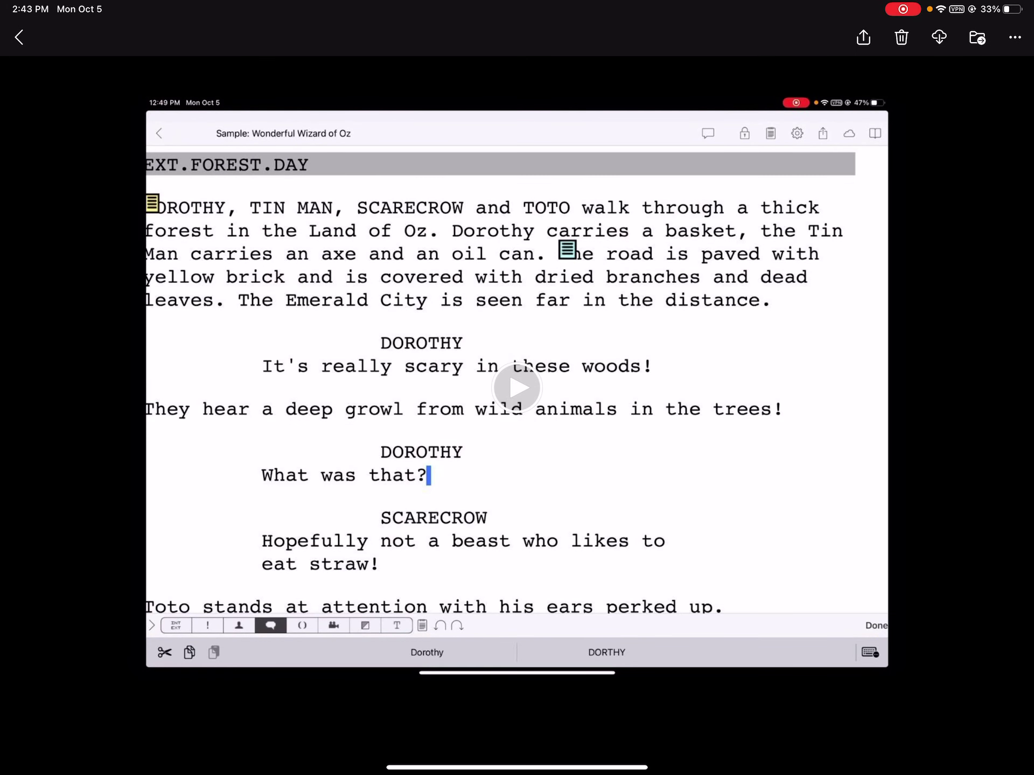
pyautogui.click(19, 37)
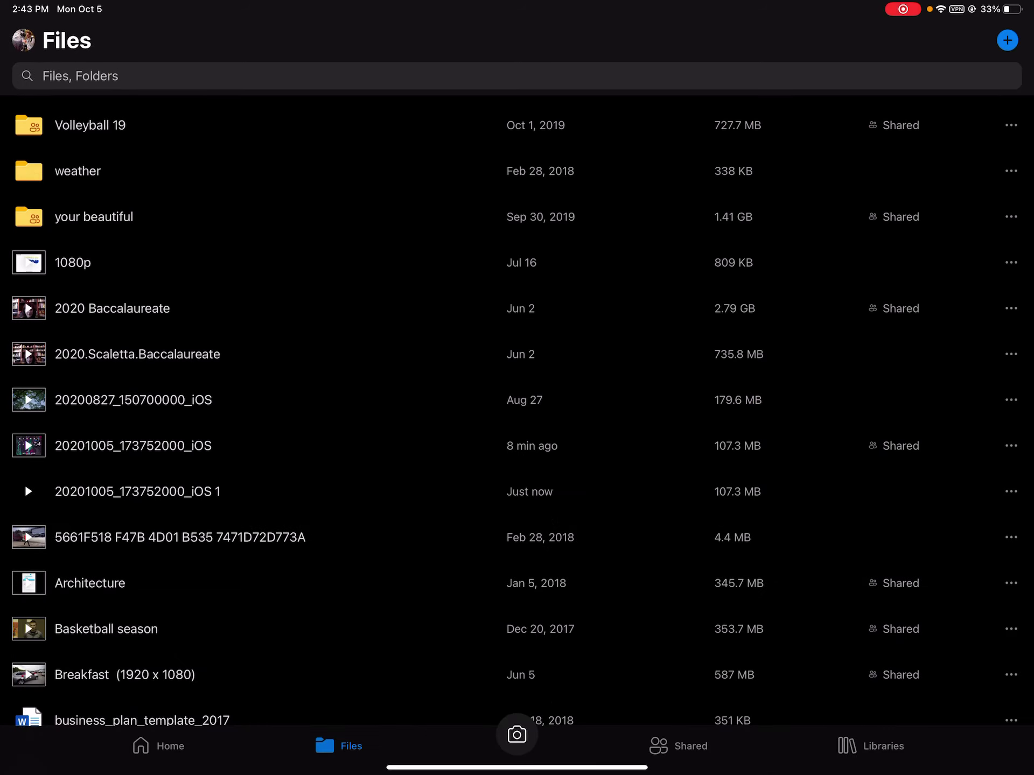